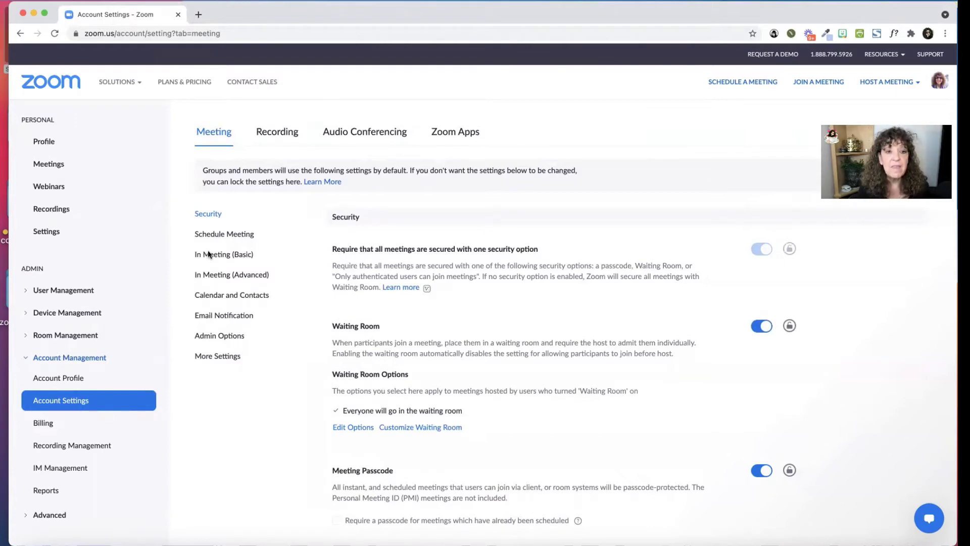
# - Go to In Meeting (Advanced) settings and scroll down to the Video filters setting
pyautogui.click(228, 274)
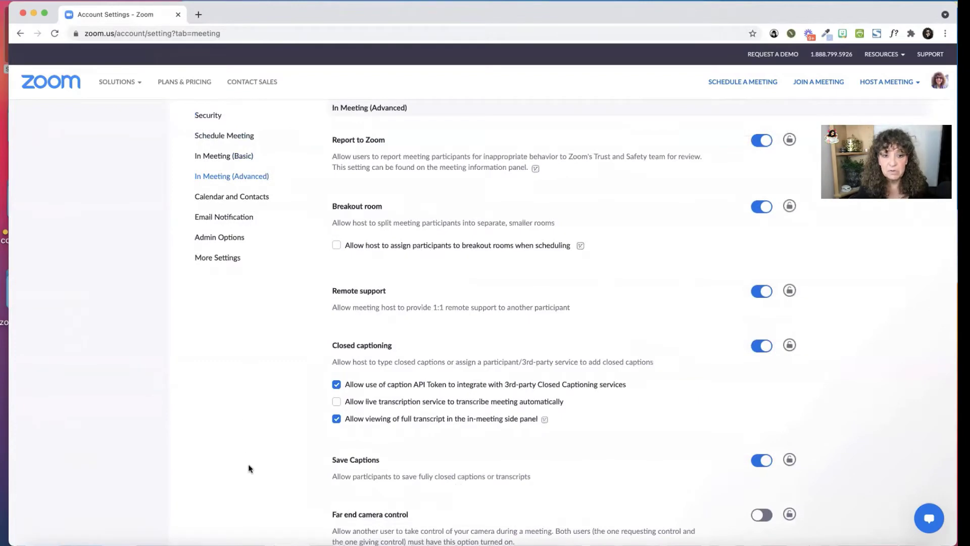
pyautogui.scroll(-8, 248, 464)
pyautogui.scroll(-5, 247, 464)
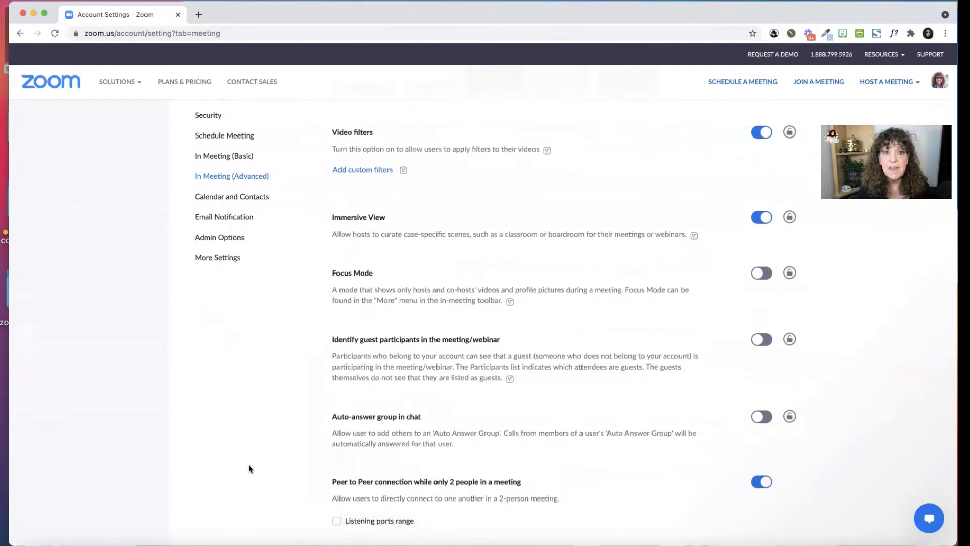
pyautogui.scroll(-1, 248, 466)
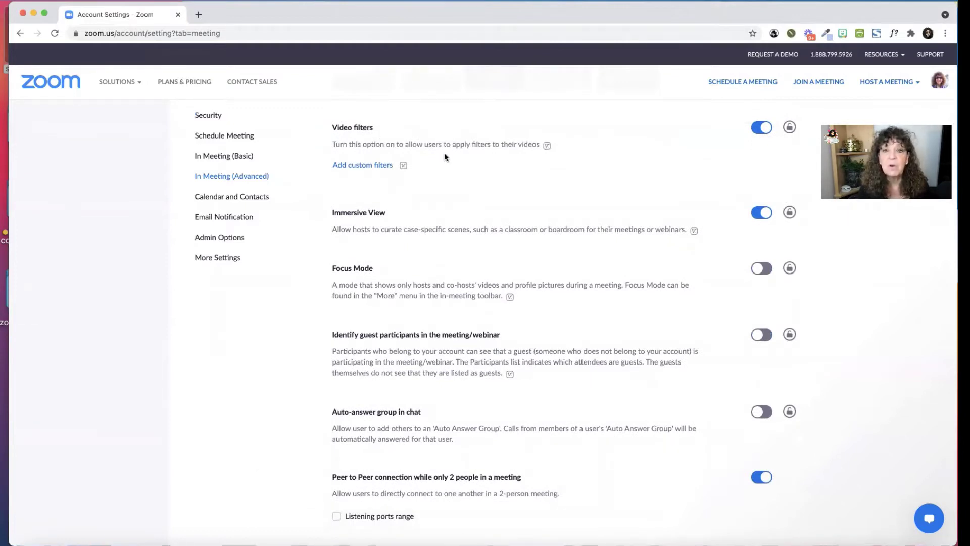
pyautogui.moveTo(406, 170)
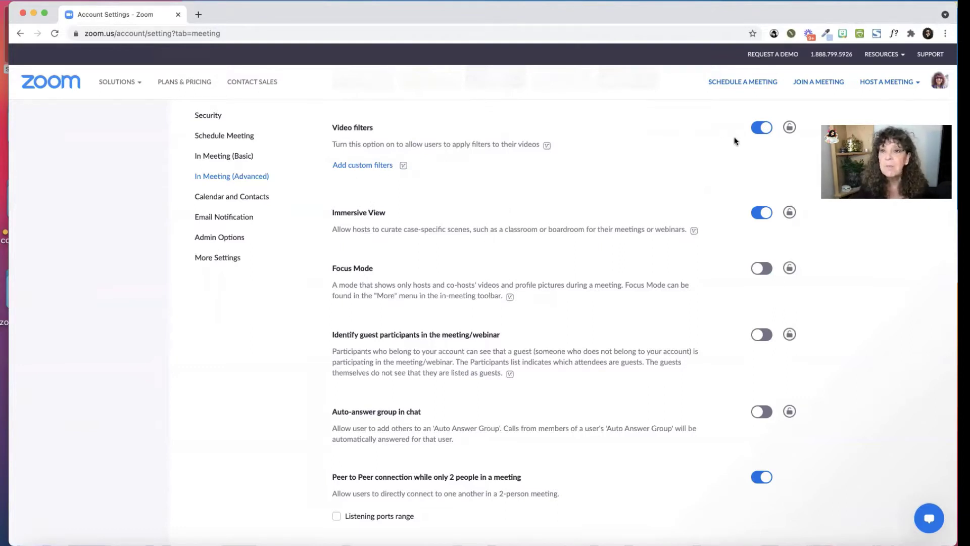
# - Start a custom filter from EasyPeasy.png in the ZOOM video filters folder
pyautogui.click(358, 167)
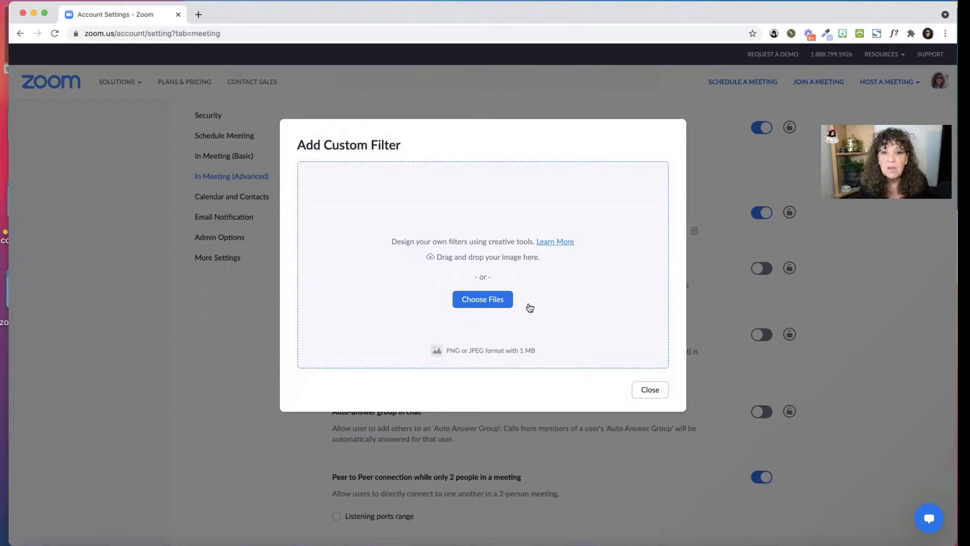
pyautogui.click(492, 303)
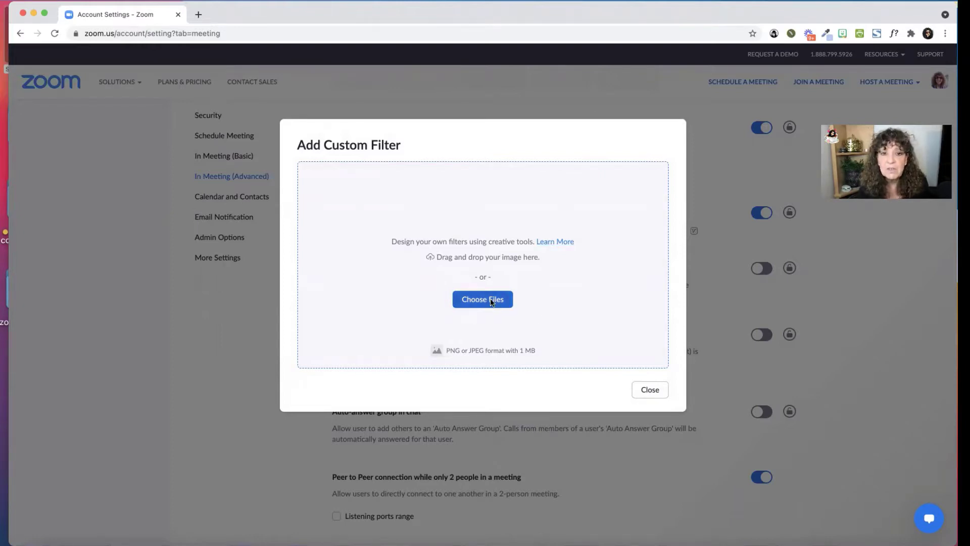
pyautogui.doubleClick(285, 266)
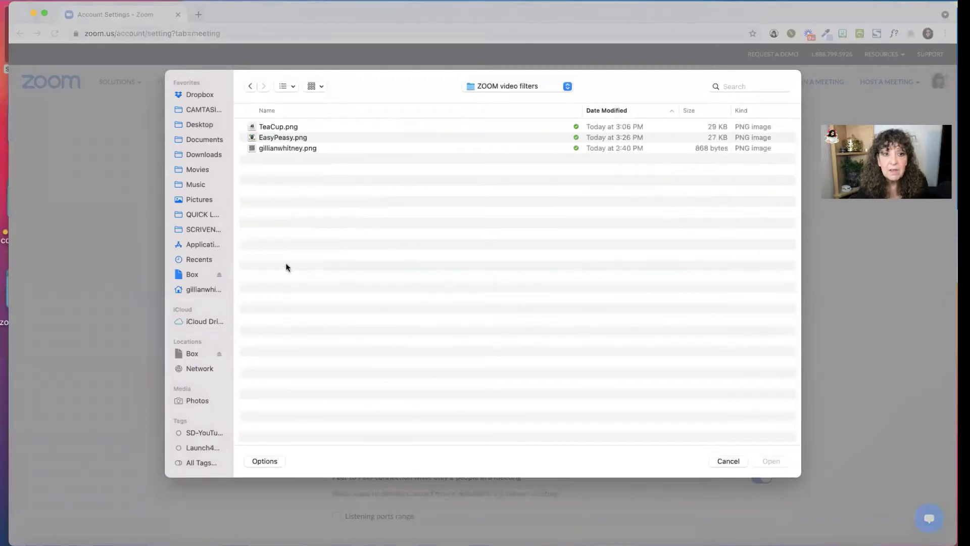
pyautogui.click(285, 139)
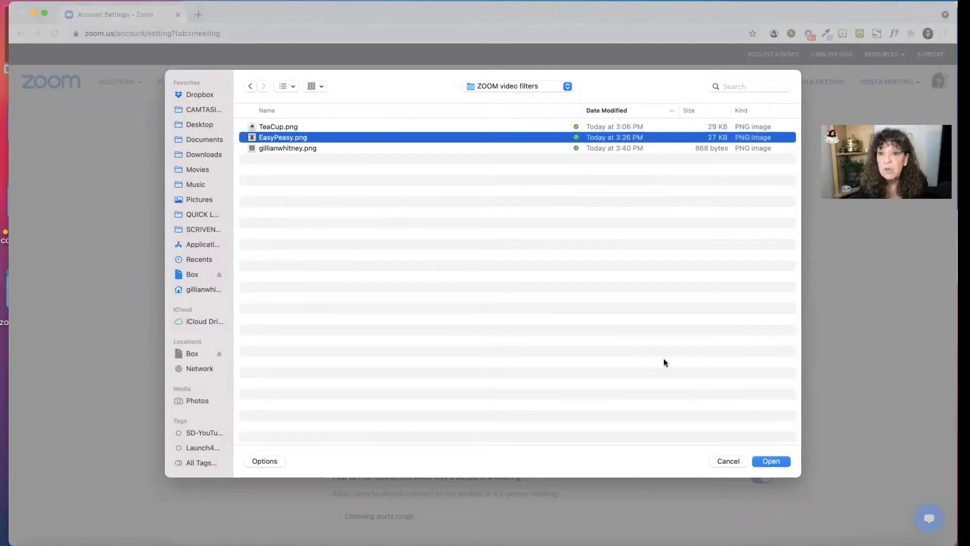
pyautogui.click(773, 462)
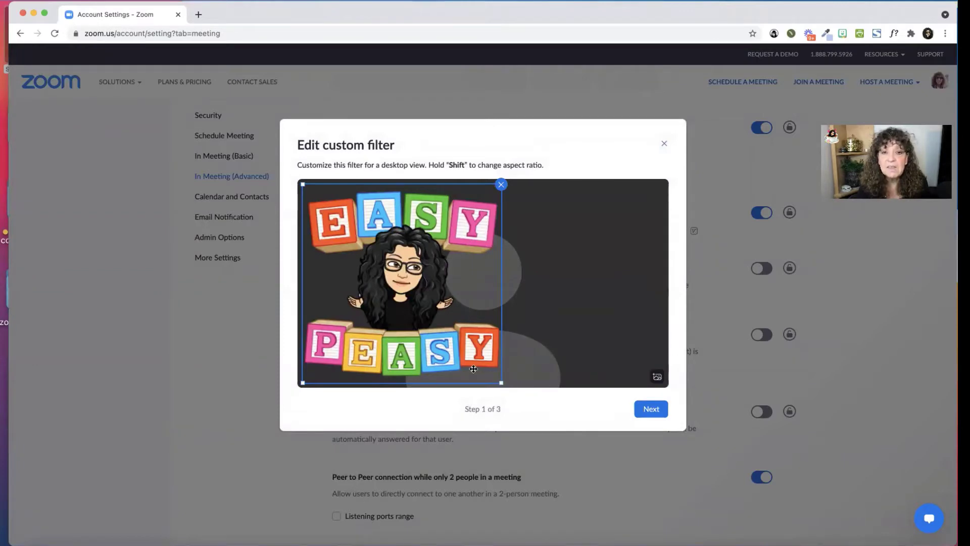
# - Resize the Easy Peasy sticker into a small badge in the desktop preview's top-left corner
pyautogui.moveTo(501, 382); pyautogui.dragTo(357, 238)
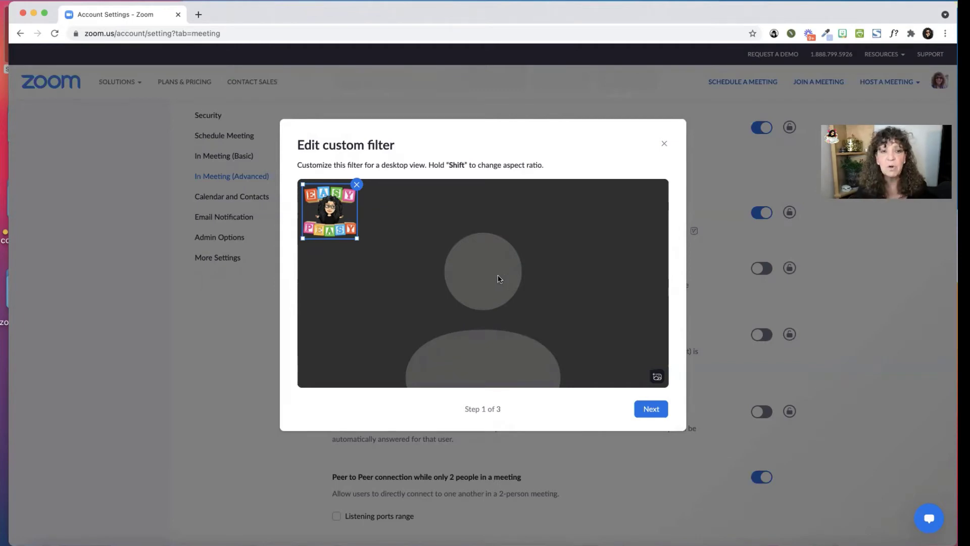
pyautogui.moveTo(357, 238); pyautogui.dragTo(352, 233)
pyautogui.click(381, 270)
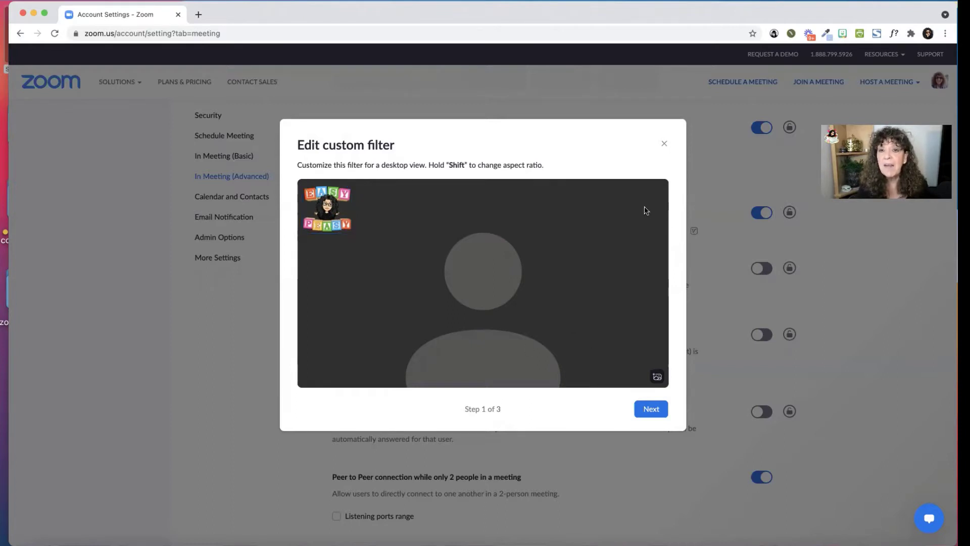
# - Add the QR code image to the filter and move it to the preview's top-right corner
pyautogui.click(658, 379)
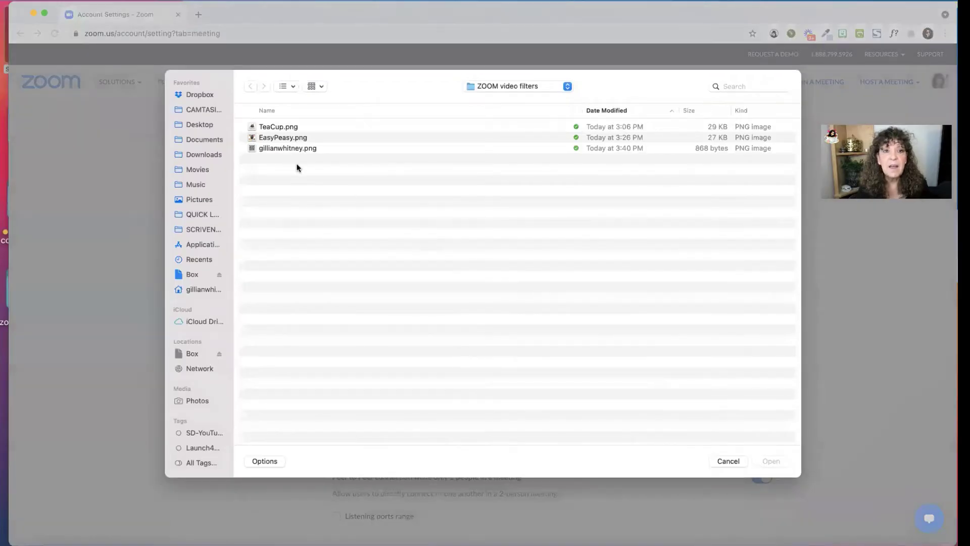
pyautogui.click(280, 149)
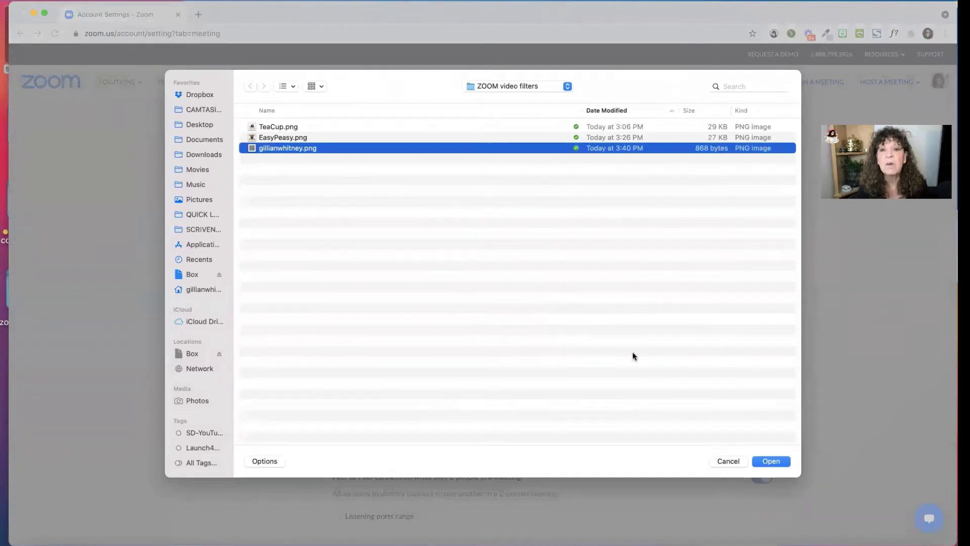
pyautogui.click(770, 462)
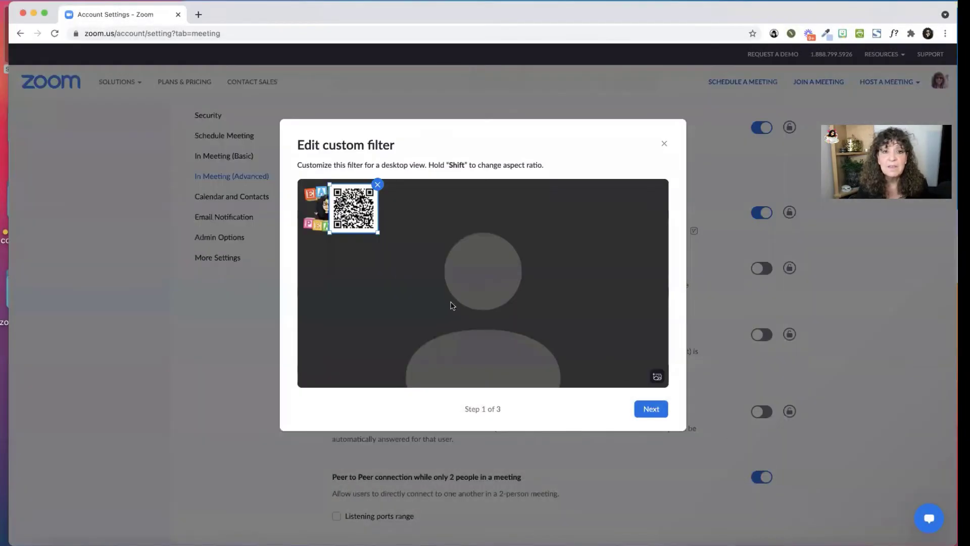
pyautogui.moveTo(354, 216); pyautogui.dragTo(638, 215)
pyautogui.click(614, 297)
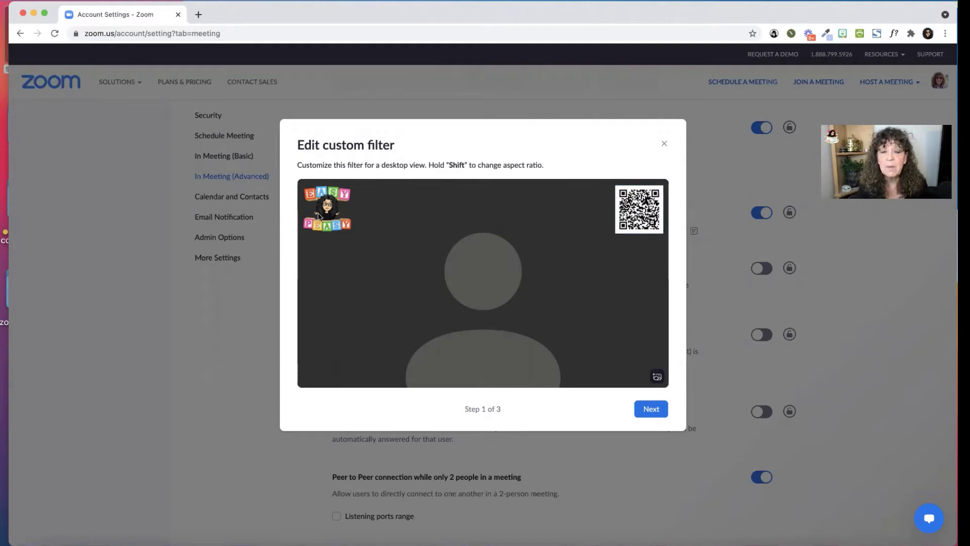
# - In the mobile view, shrink the Easy Peasy sticker and QR code into the top corners
pyautogui.click(652, 409)
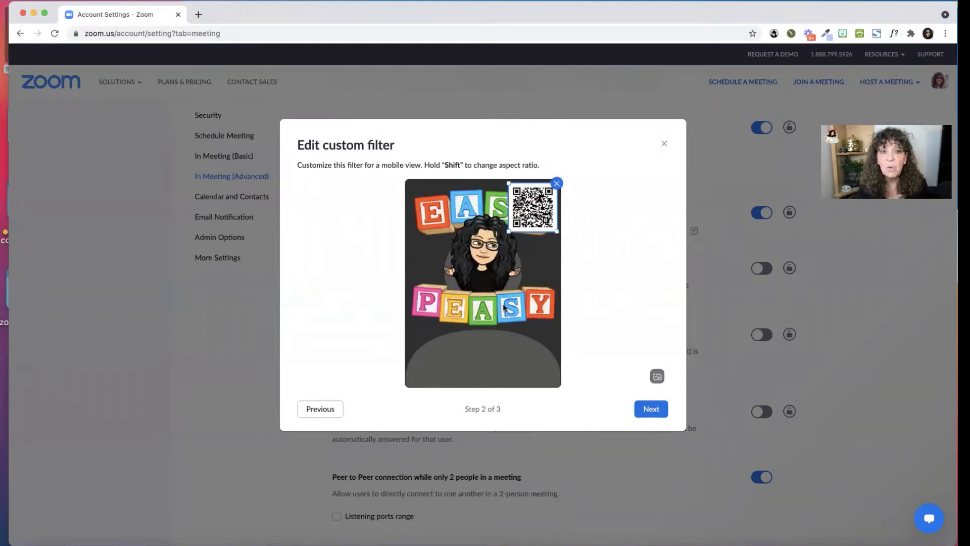
pyautogui.click(458, 310)
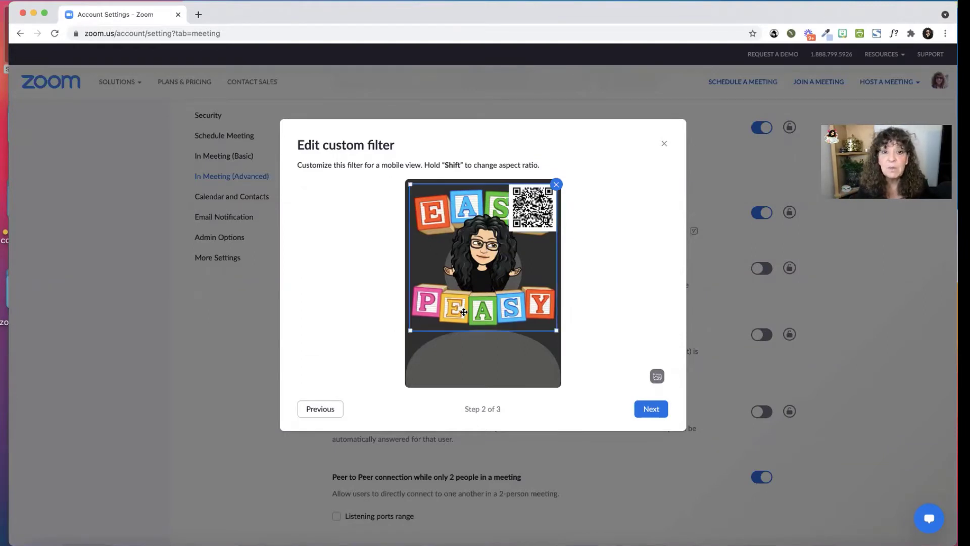
pyautogui.moveTo(556, 331); pyautogui.dragTo(407, 228)
pyautogui.click(544, 223)
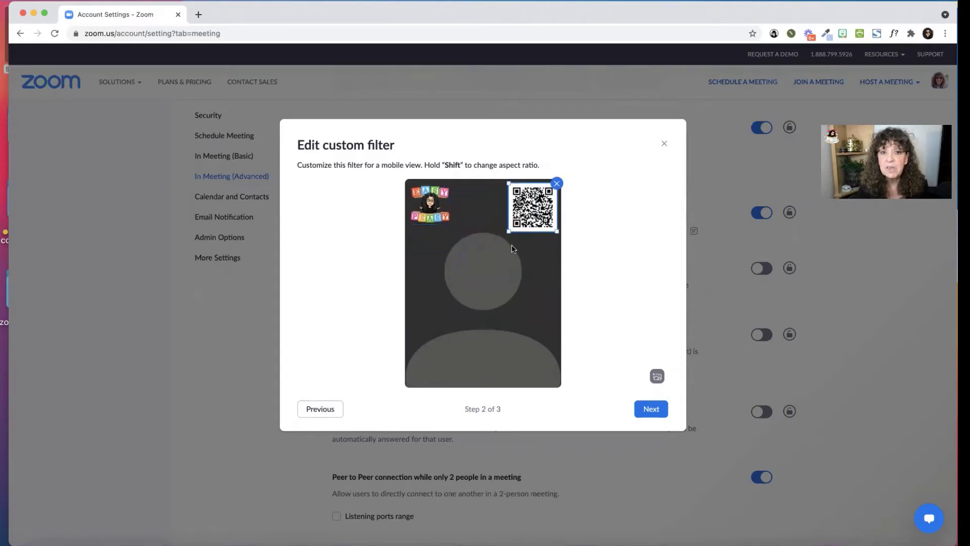
pyautogui.moveTo(508, 231); pyautogui.dragTo(522, 219)
pyautogui.click(434, 209)
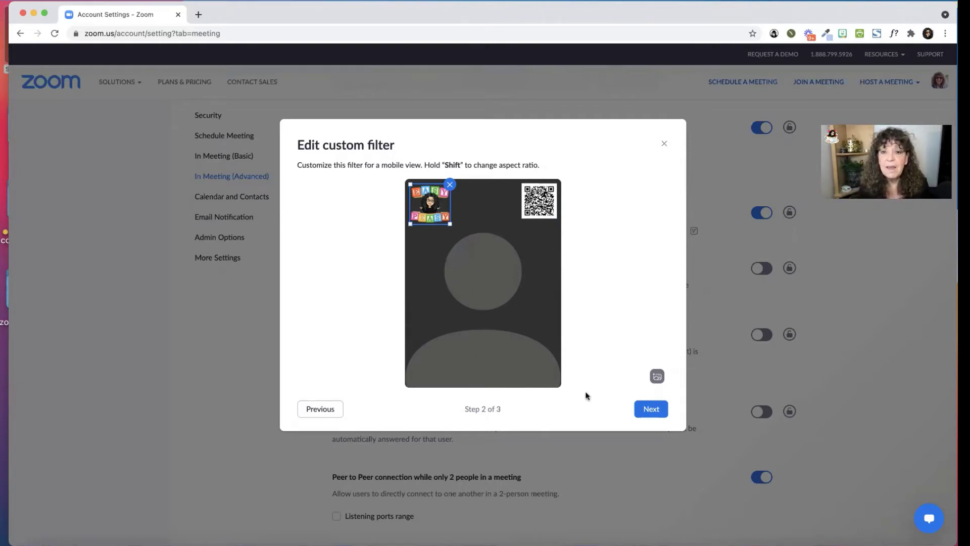
pyautogui.click(651, 408)
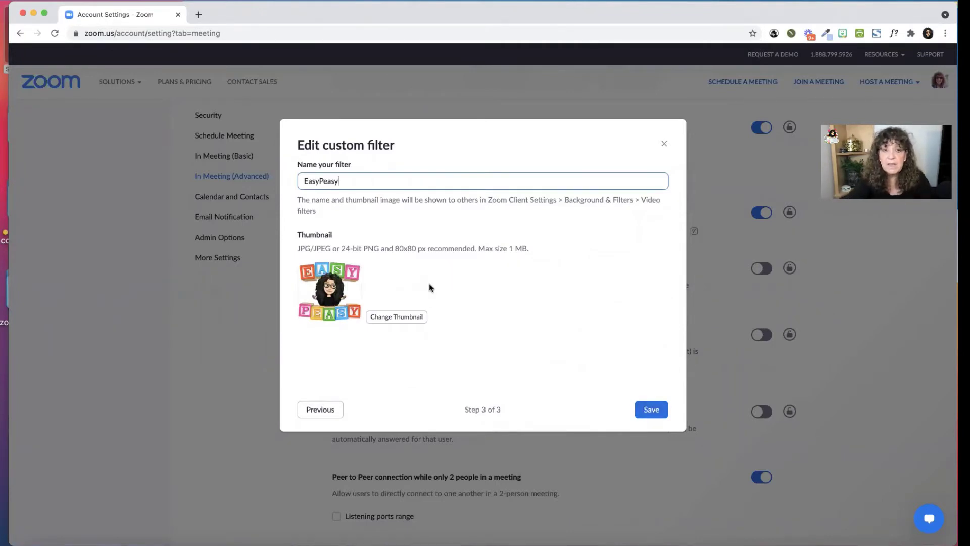
# - Rename the filter from EasyPeasy to EP-QR and save it
pyautogui.press('BackSpace')
pyautogui.press('BackSpace')
pyautogui.press('BackSpace')
pyautogui.press('BackSpace')
pyautogui.press('BackSpace')
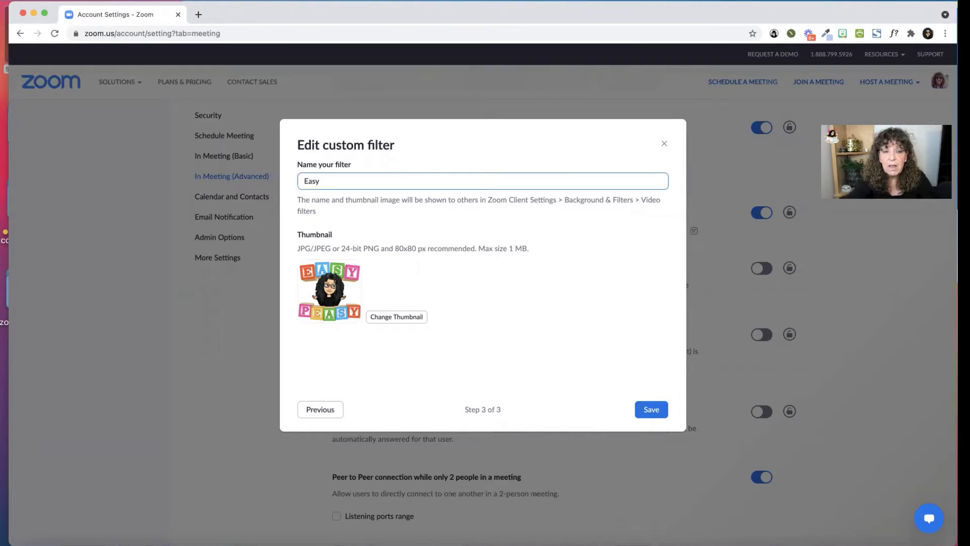
pyautogui.press('BackSpace')
pyautogui.press('BackSpace')
pyautogui.press('BackSpace')
pyautogui.write('P')
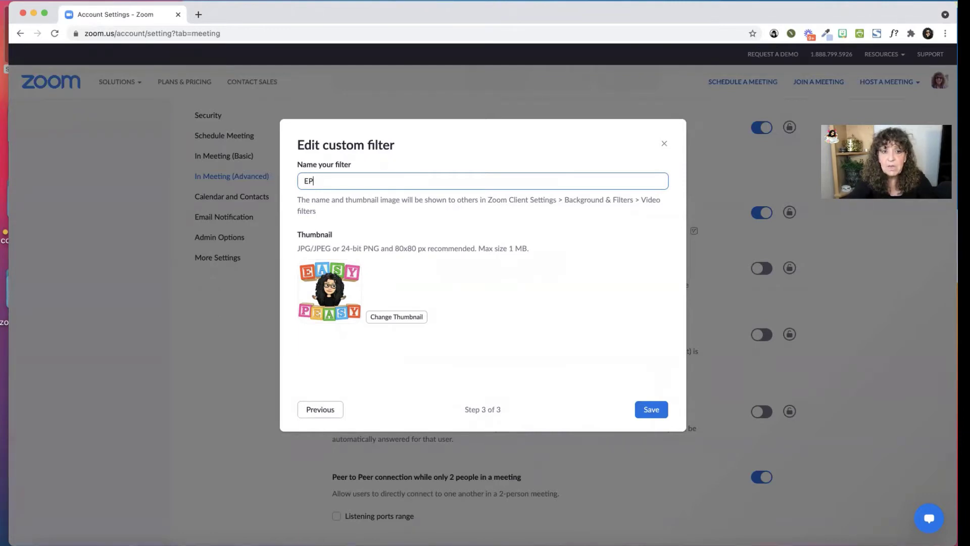
pyautogui.write('-QR')
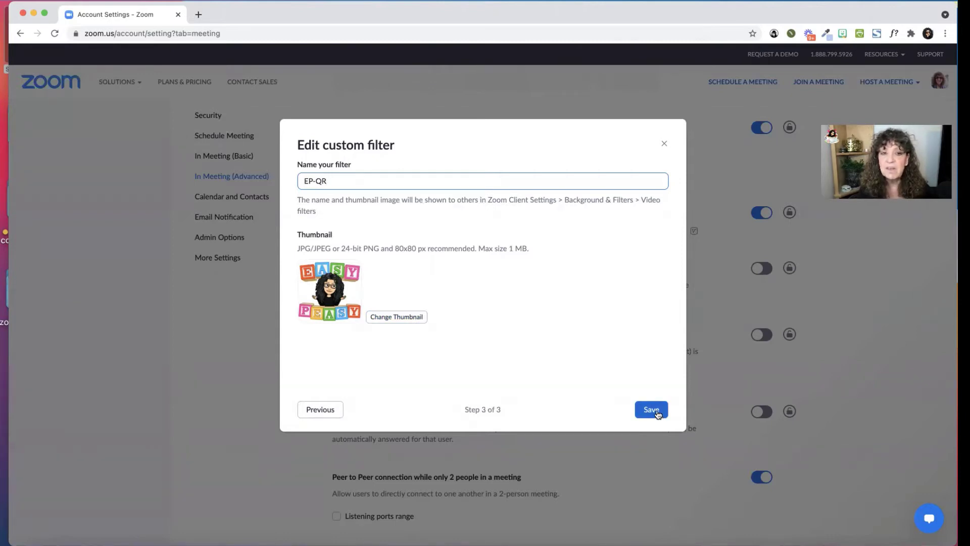
pyautogui.click(658, 413)
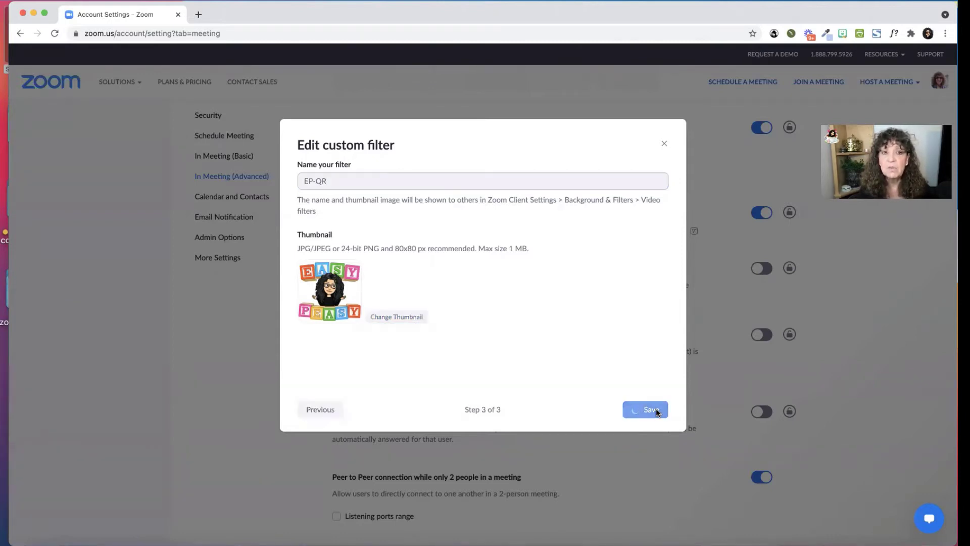